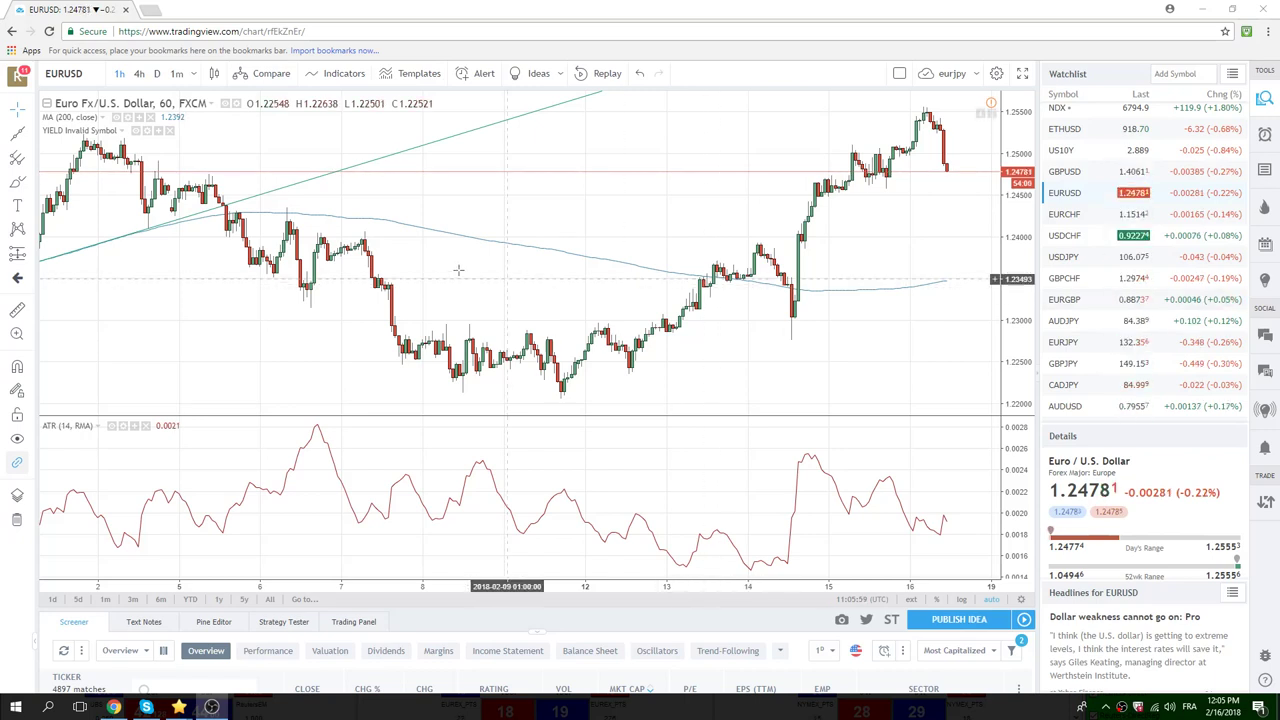
Load NZDUSD and zoom its hourly chart out and in against the 200 MA and ATR
{"action": "scroll", "coordinate": [665, 245], "scroll_direction": "down", "scroll_amount": 2}
{"action": "scroll", "coordinate": [665, 245], "scroll_direction": "down", "scroll_amount": 2}
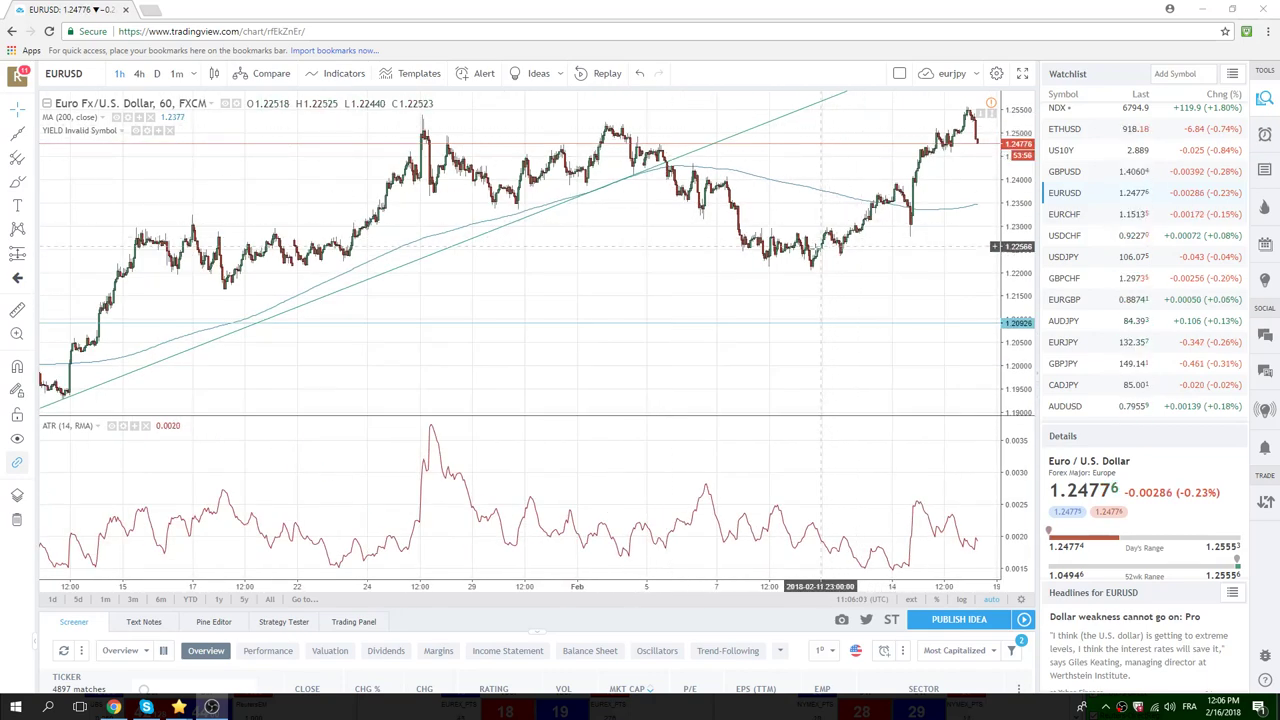
{"action": "scroll", "coordinate": [822, 208], "scroll_direction": "up", "scroll_amount": 3}
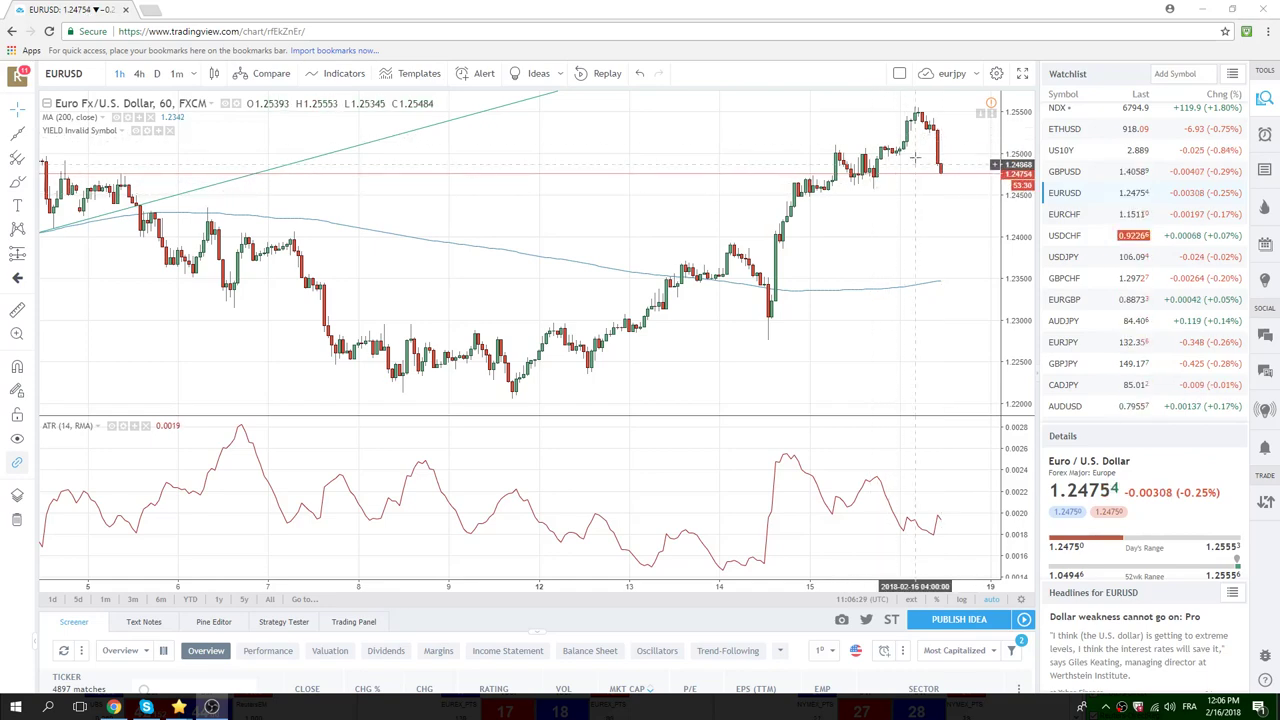
{"action": "scroll", "coordinate": [905, 158], "scroll_direction": "down", "scroll_amount": 2}
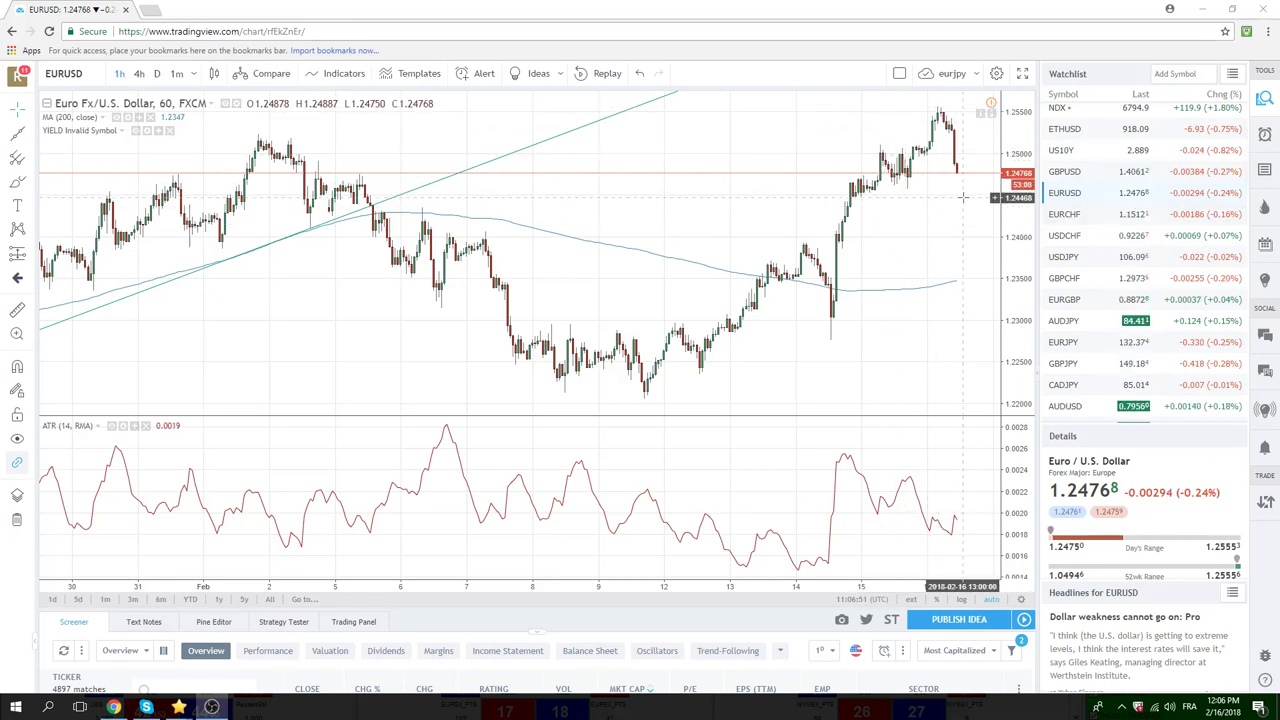
{"action": "scroll", "coordinate": [1071, 334], "scroll_direction": "down", "scroll_amount": 2}
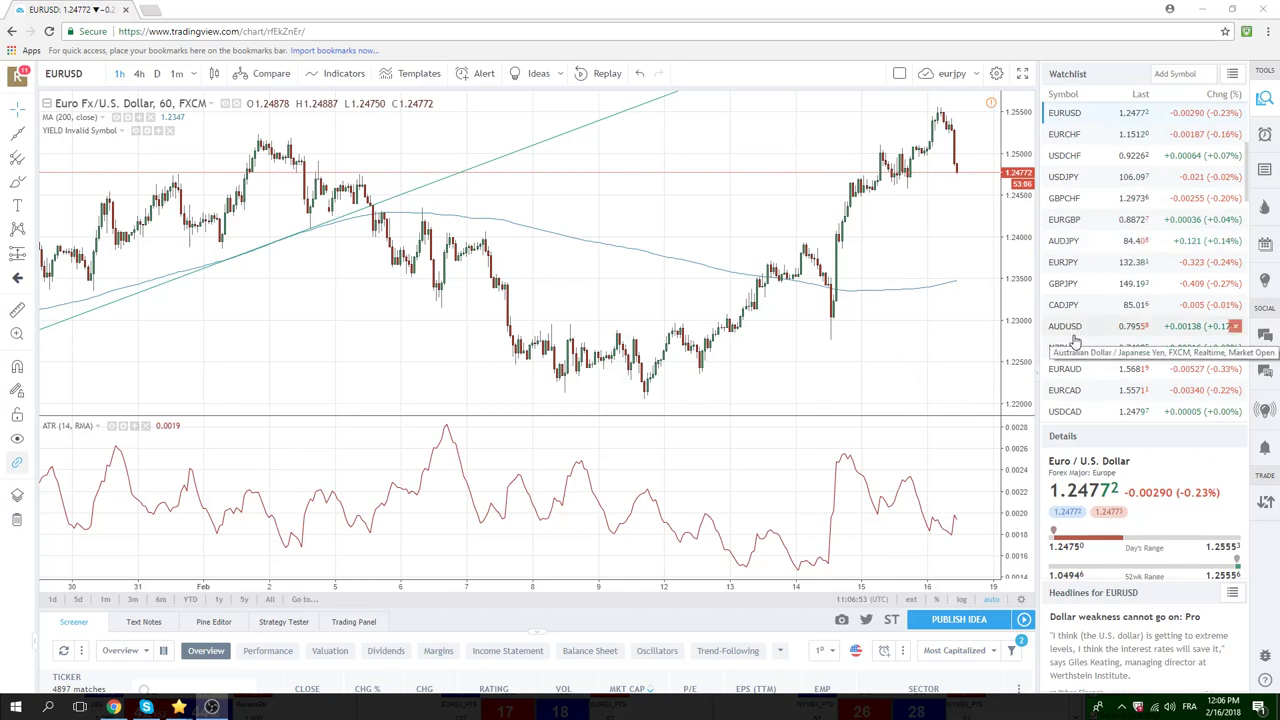
{"action": "scroll", "coordinate": [1073, 335], "scroll_direction": "down", "scroll_amount": 1}
{"action": "left_click", "coordinate": [1071, 323]}
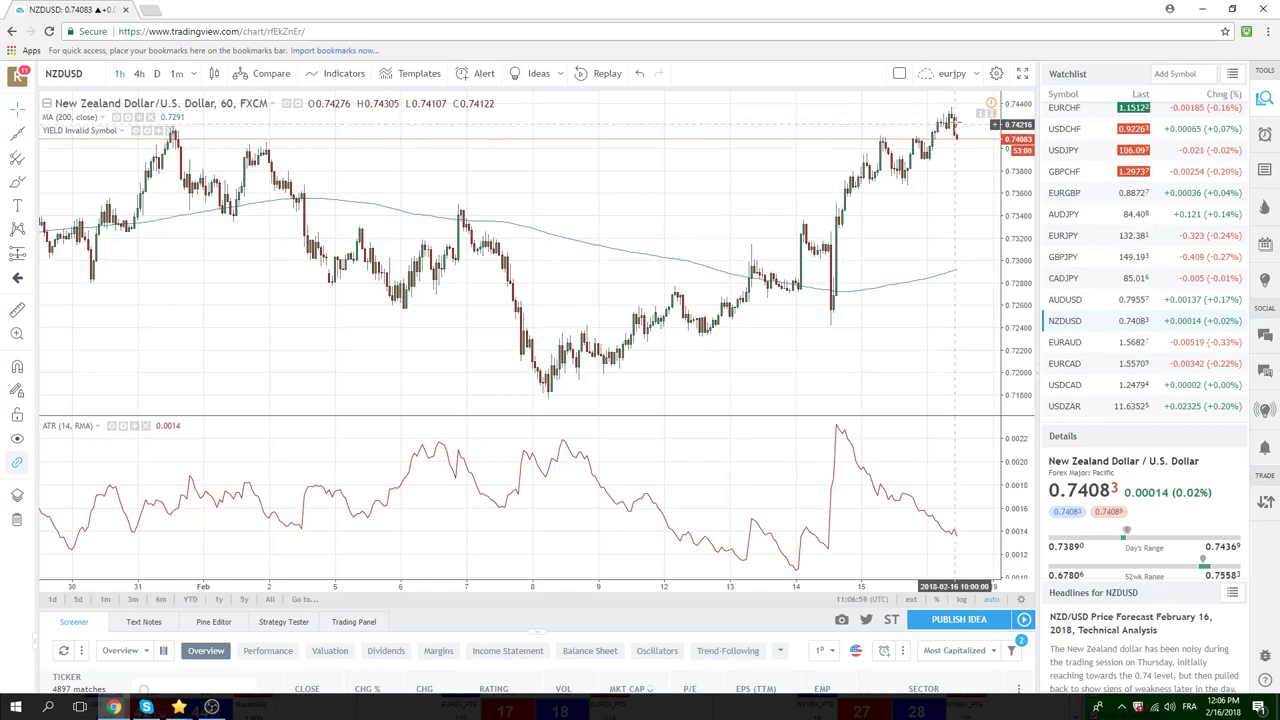
{"action": "scroll", "coordinate": [940, 162], "scroll_direction": "down", "scroll_amount": 2}
{"action": "scroll", "coordinate": [940, 162], "scroll_direction": "down", "scroll_amount": 1}
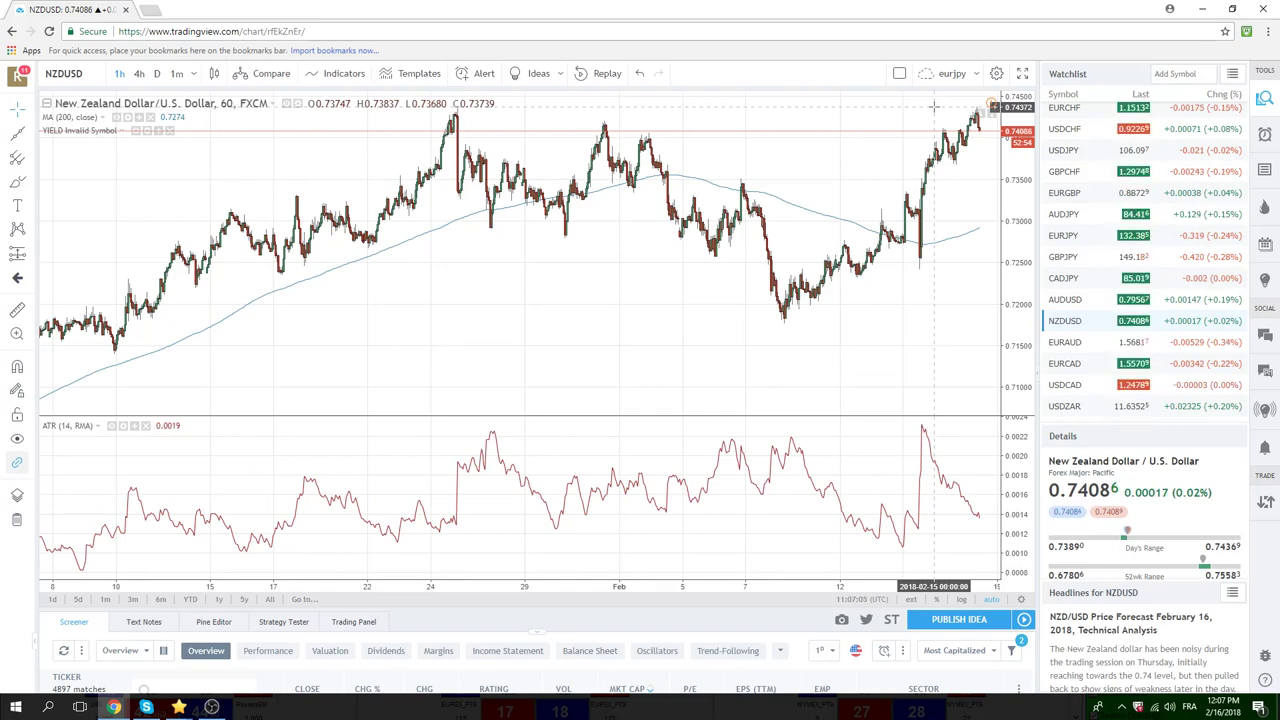
{"action": "scroll", "coordinate": [943, 181], "scroll_direction": "down", "scroll_amount": 2}
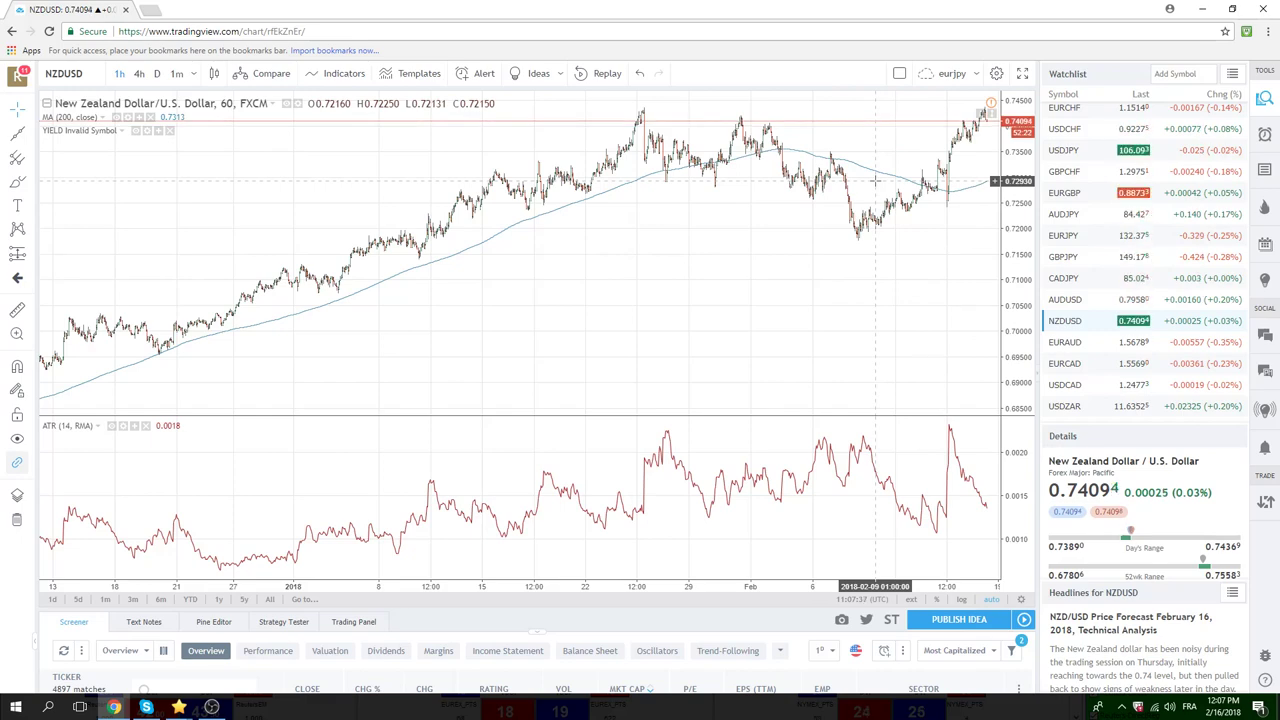
{"action": "scroll", "coordinate": [875, 181], "scroll_direction": "up", "scroll_amount": 5}
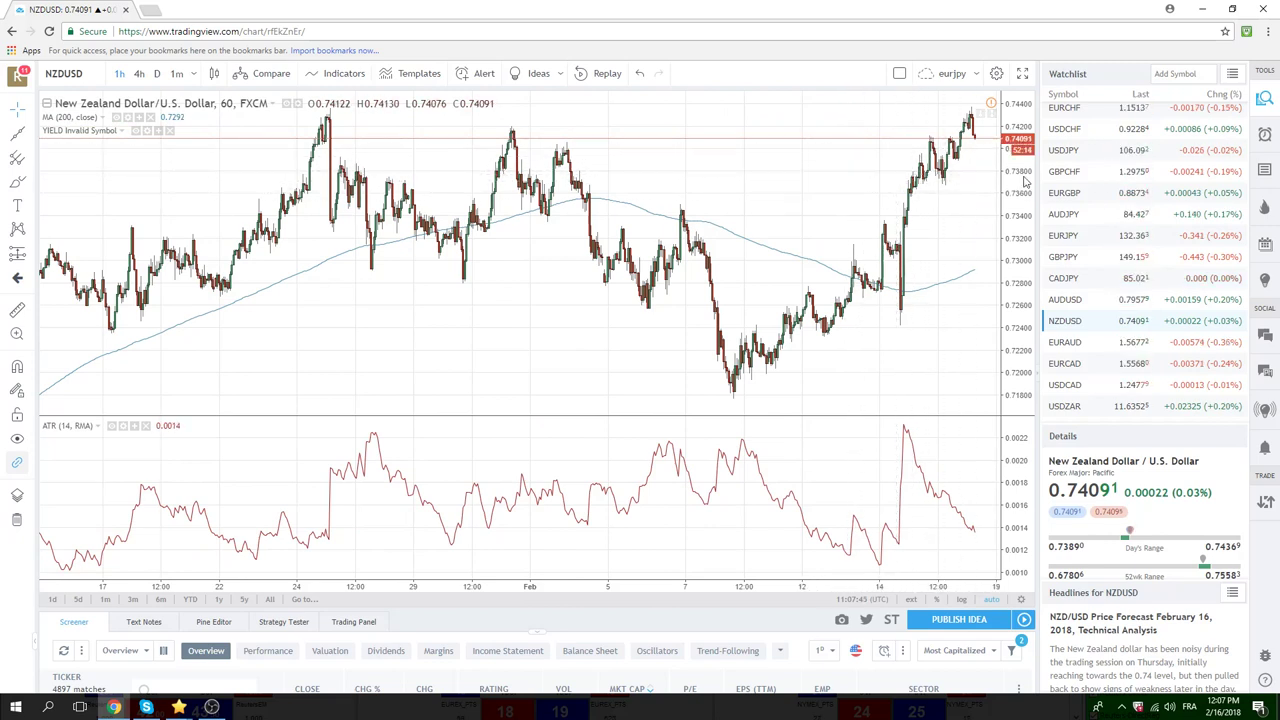
Load USDJPY and zoom in on its hourly decline below the 200 MA
{"action": "left_click", "coordinate": [1050, 152]}
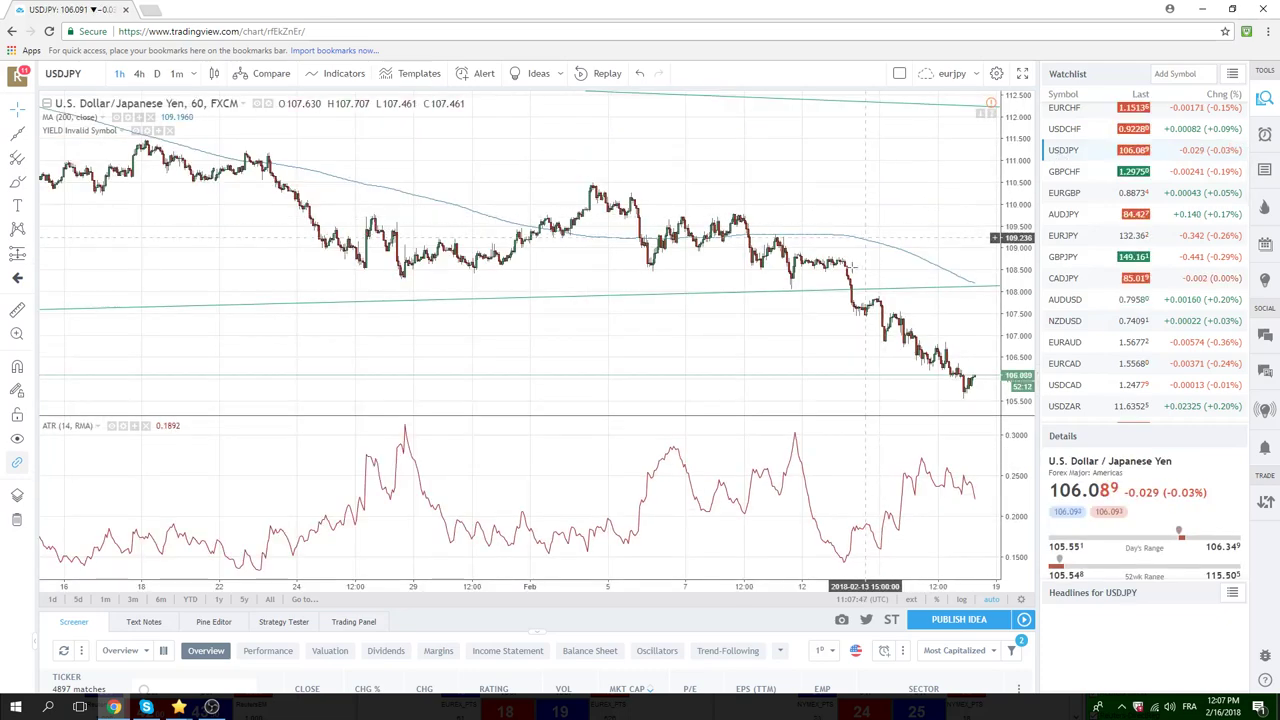
{"action": "scroll", "coordinate": [890, 385], "scroll_direction": "up", "scroll_amount": 2}
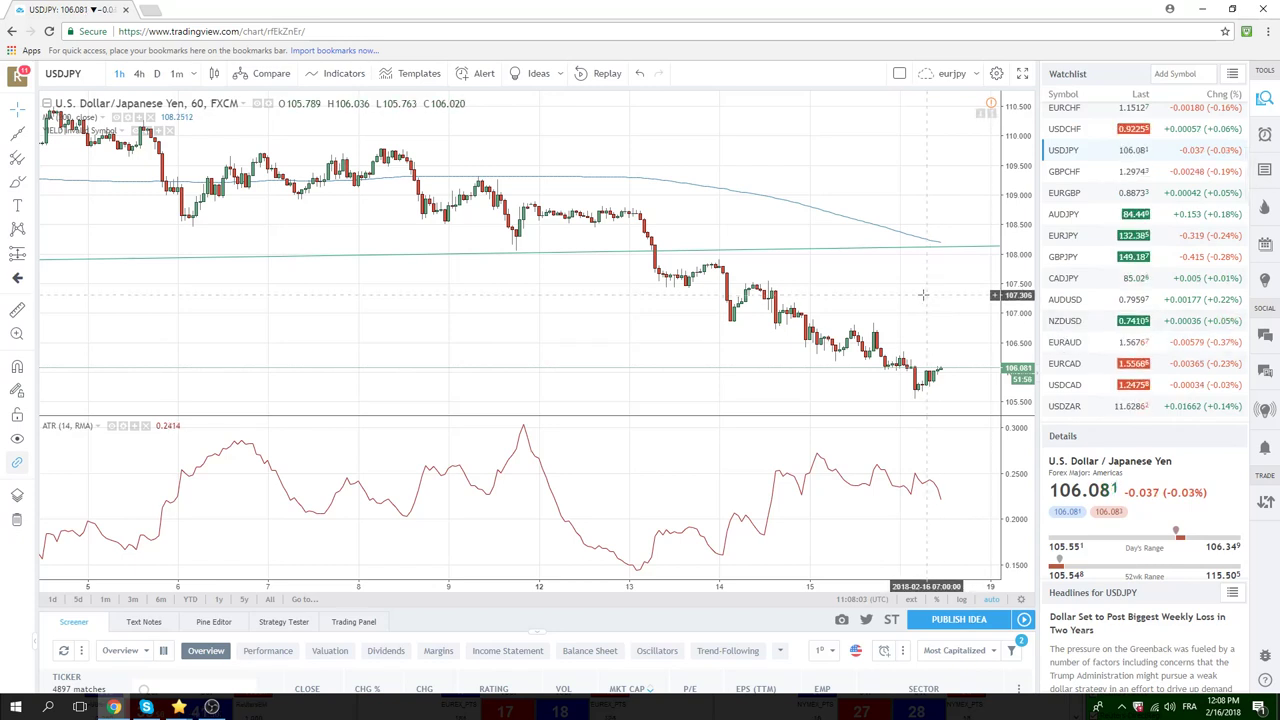
{"action": "scroll", "coordinate": [1110, 287], "scroll_direction": "up", "scroll_amount": 1}
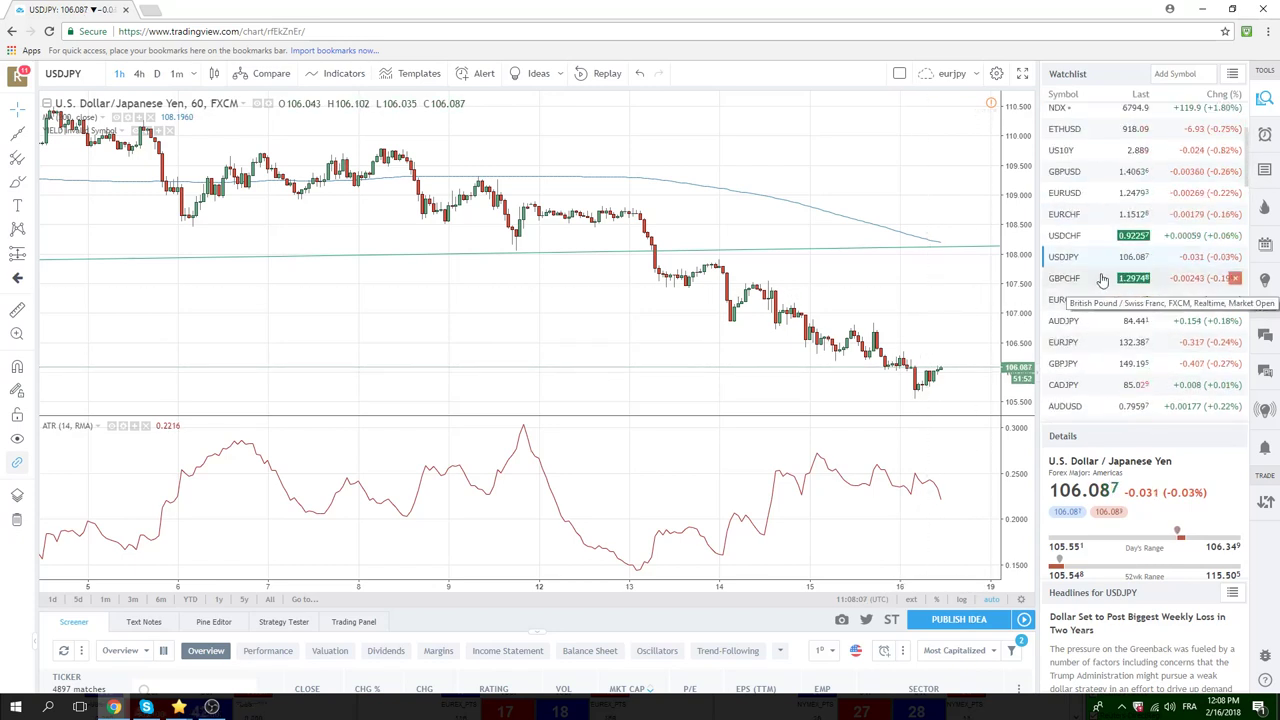
{"action": "scroll", "coordinate": [1100, 278], "scroll_direction": "up", "scroll_amount": 1}
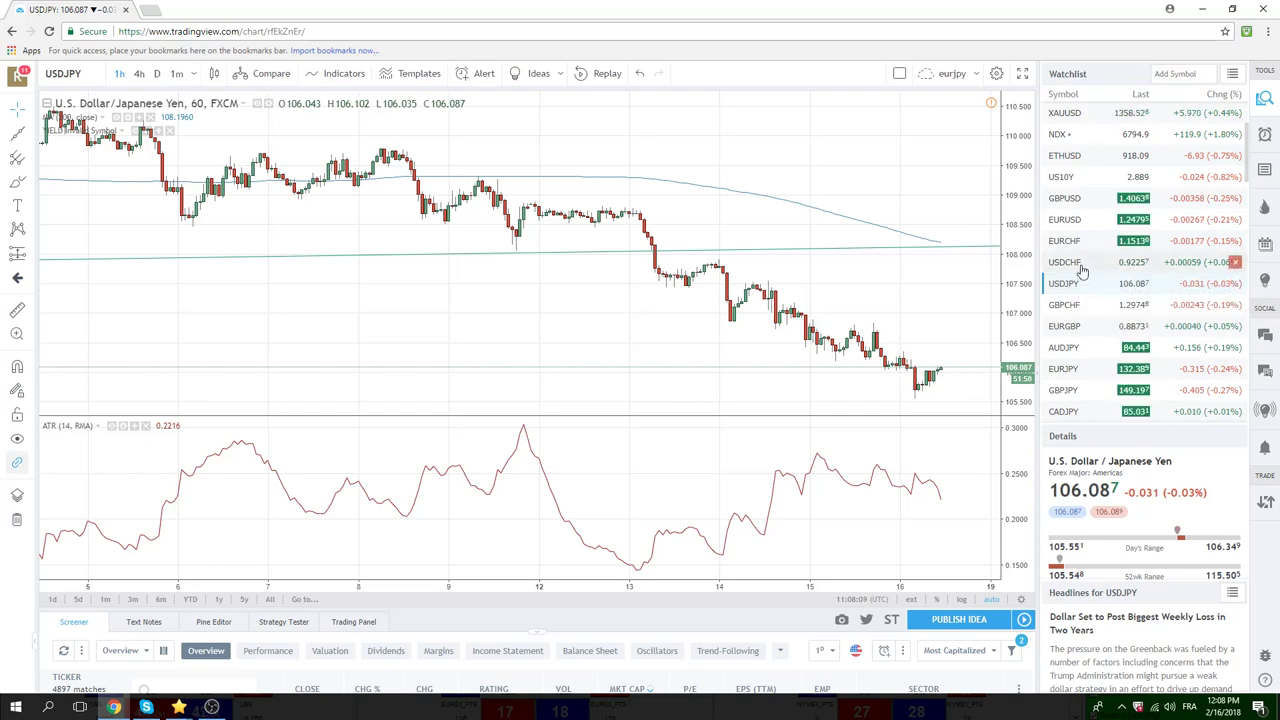
{"action": "scroll", "coordinate": [1082, 270], "scroll_direction": "up", "scroll_amount": 3}
Switch to the ES1! futures chart and zoom in on the recent hourly candles
{"action": "left_click", "coordinate": [1065, 178]}
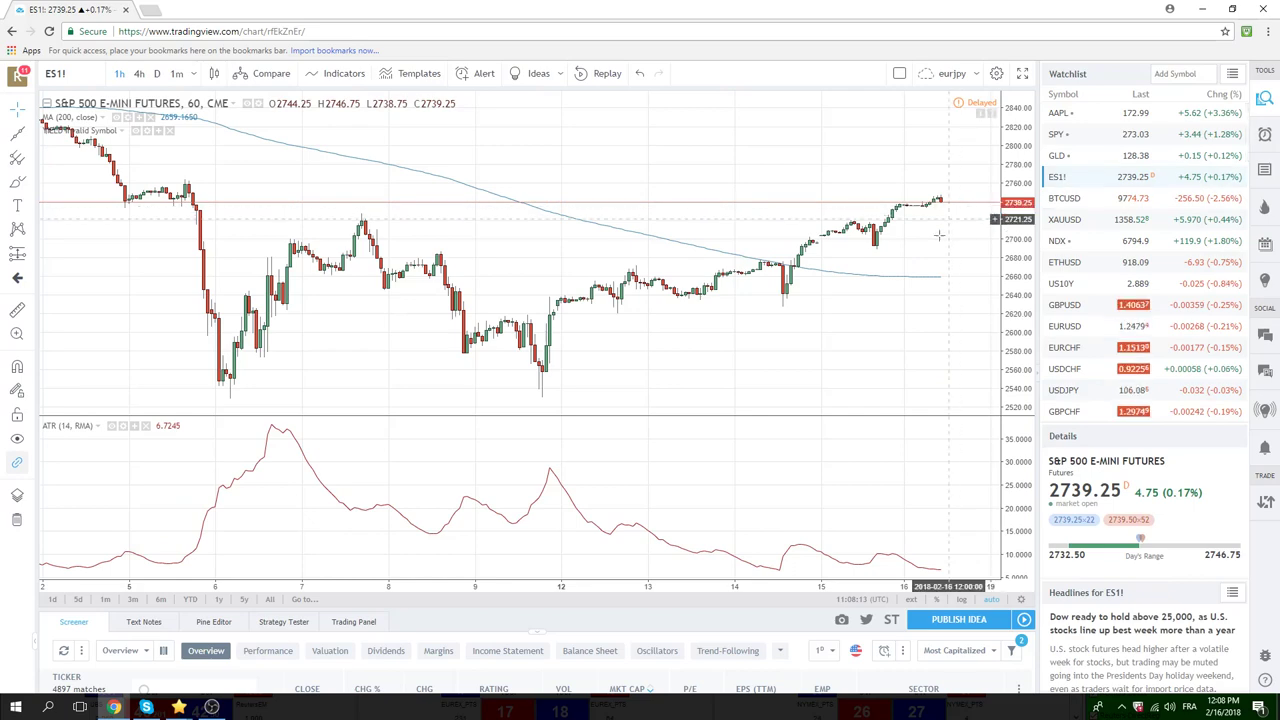
{"action": "scroll", "coordinate": [894, 277], "scroll_direction": "up", "scroll_amount": 6}
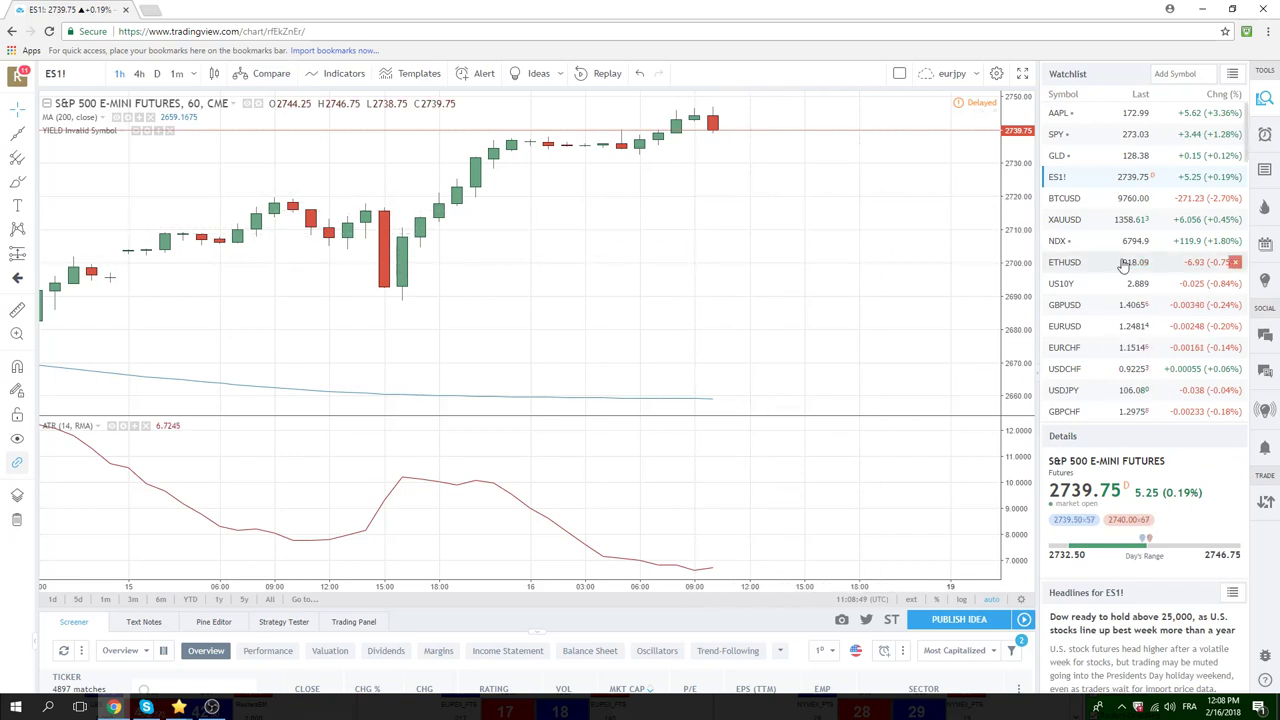
Check the BTCUSD chart, then switch to ETHUSD hourly
{"action": "left_click", "coordinate": [1070, 200]}
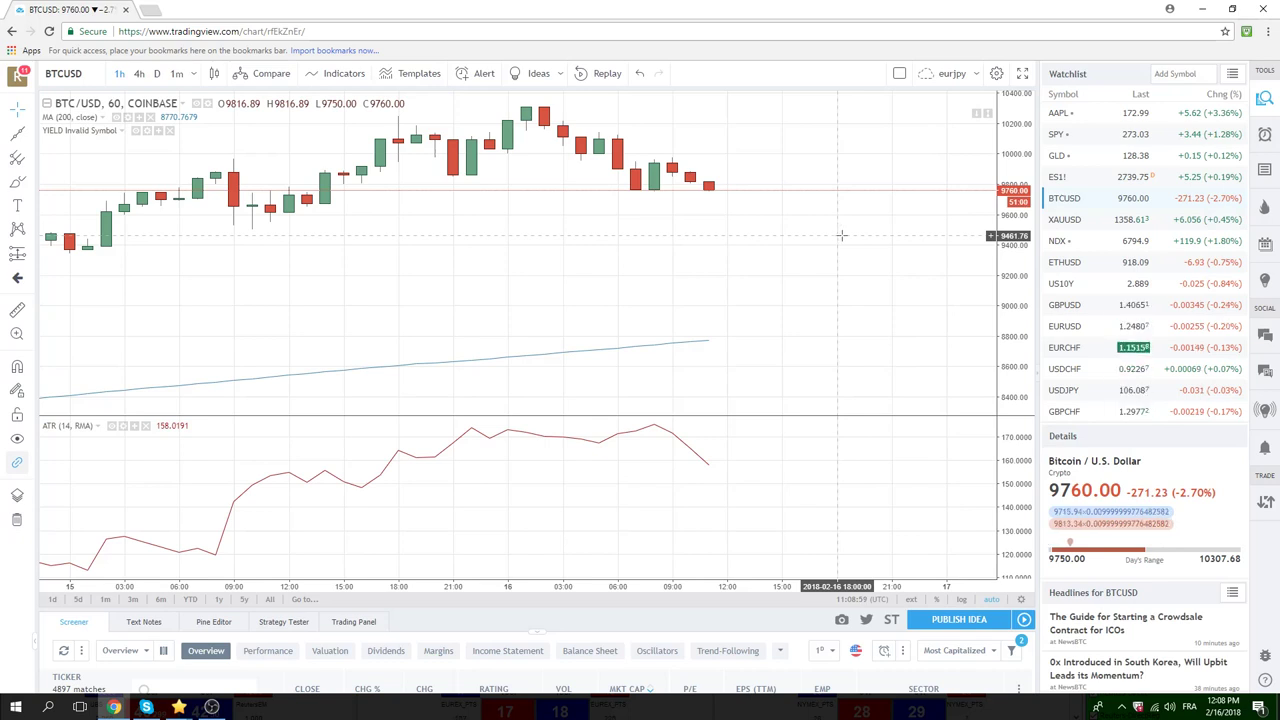
{"action": "left_click", "coordinate": [1086, 262]}
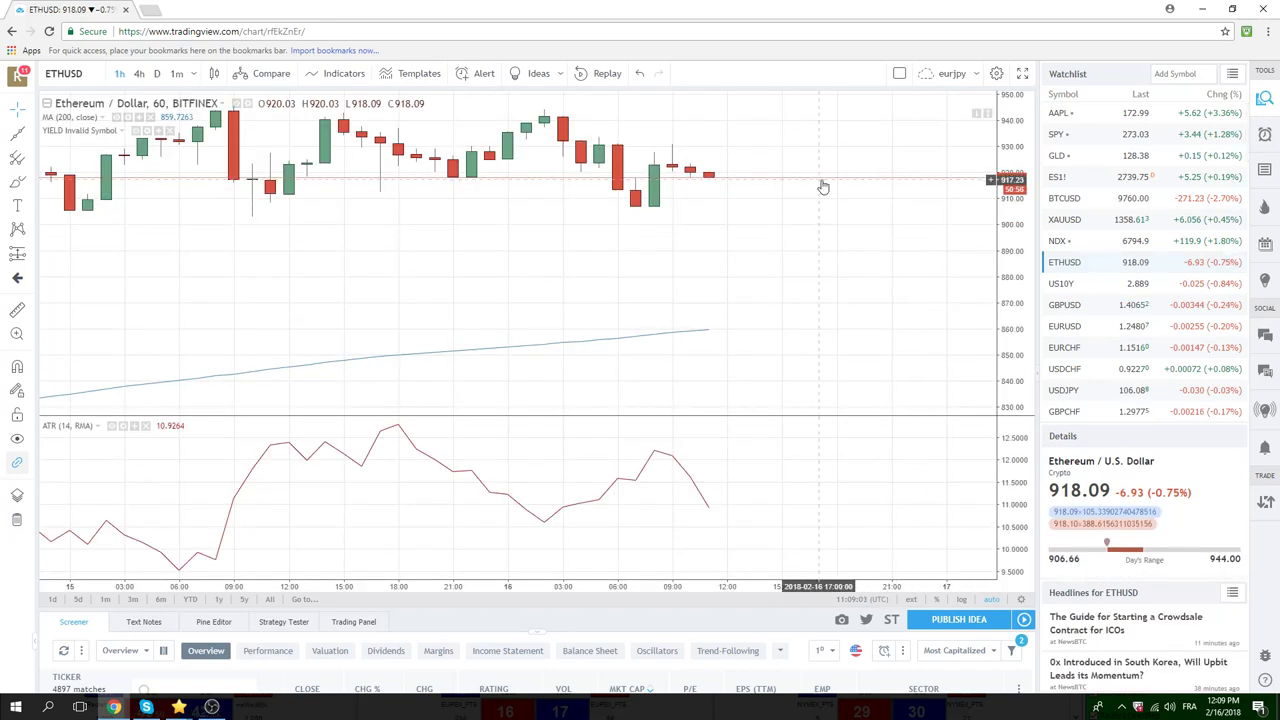
Load US10Y and zoom out on the yield history, then switch to EURJPY
{"action": "left_click", "coordinate": [1060, 284]}
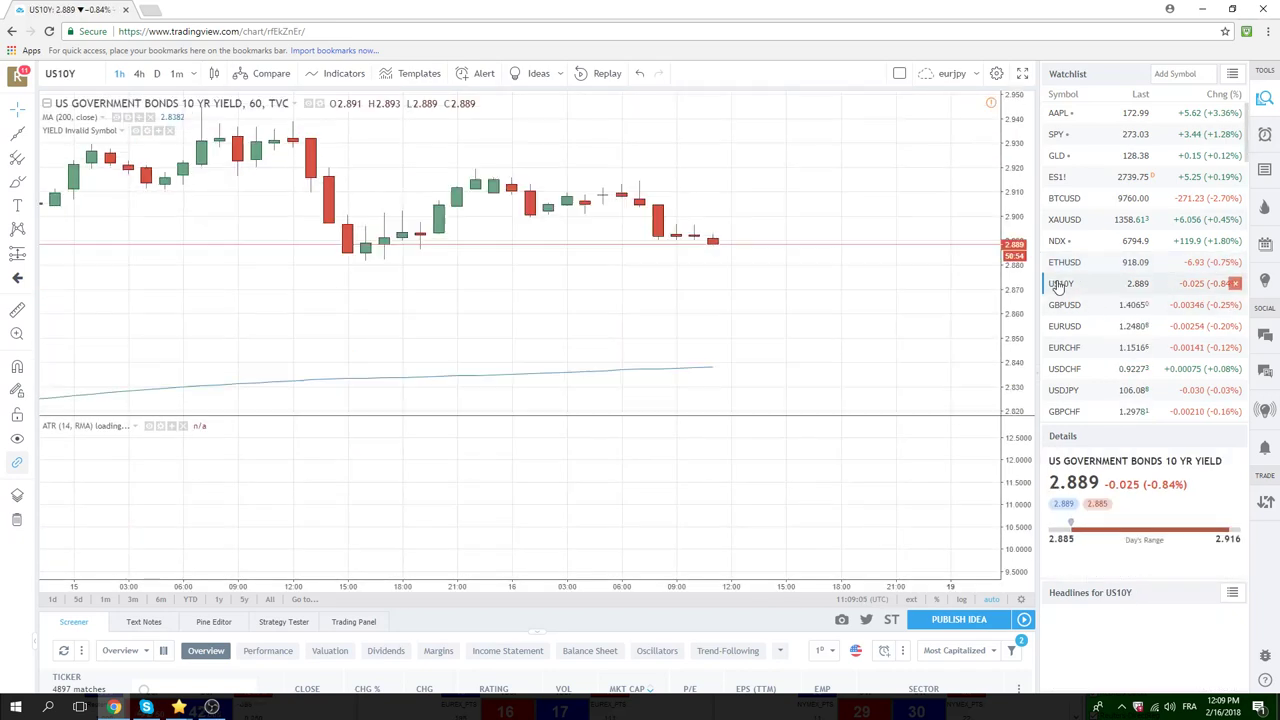
{"action": "scroll", "coordinate": [882, 238], "scroll_direction": "down", "scroll_amount": 5}
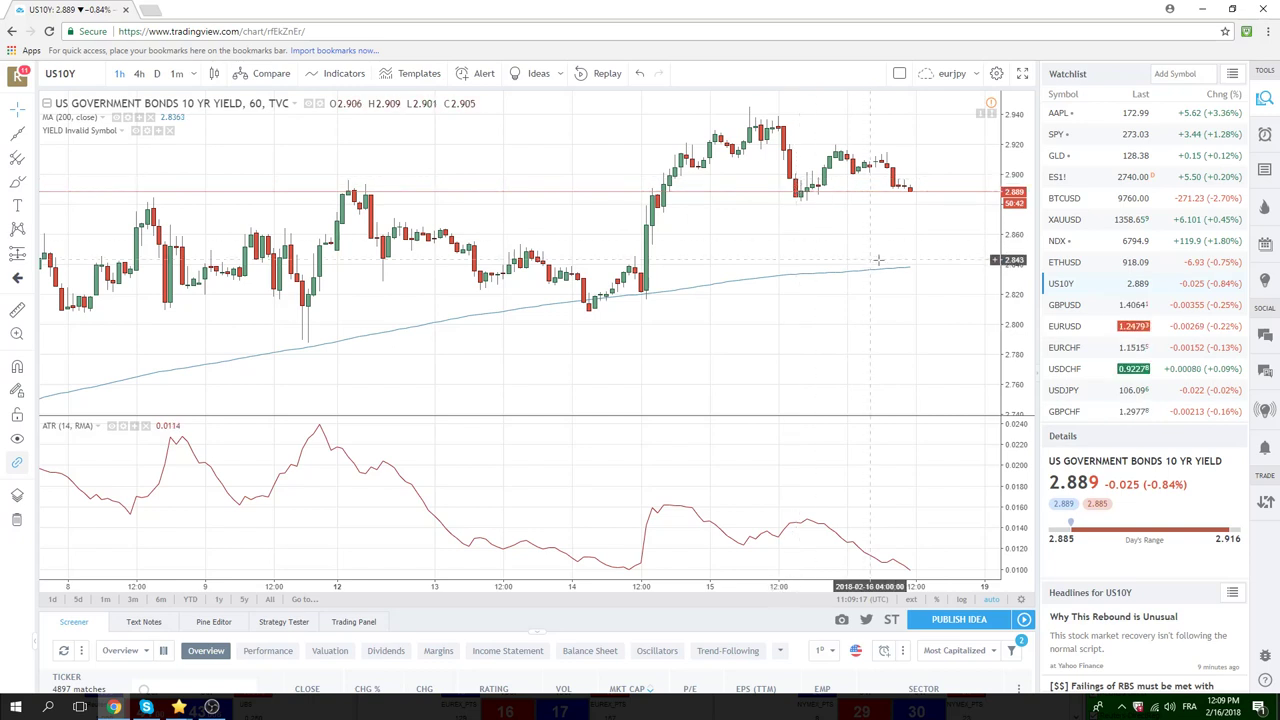
{"action": "scroll", "coordinate": [1056, 300], "scroll_direction": "down", "scroll_amount": 3}
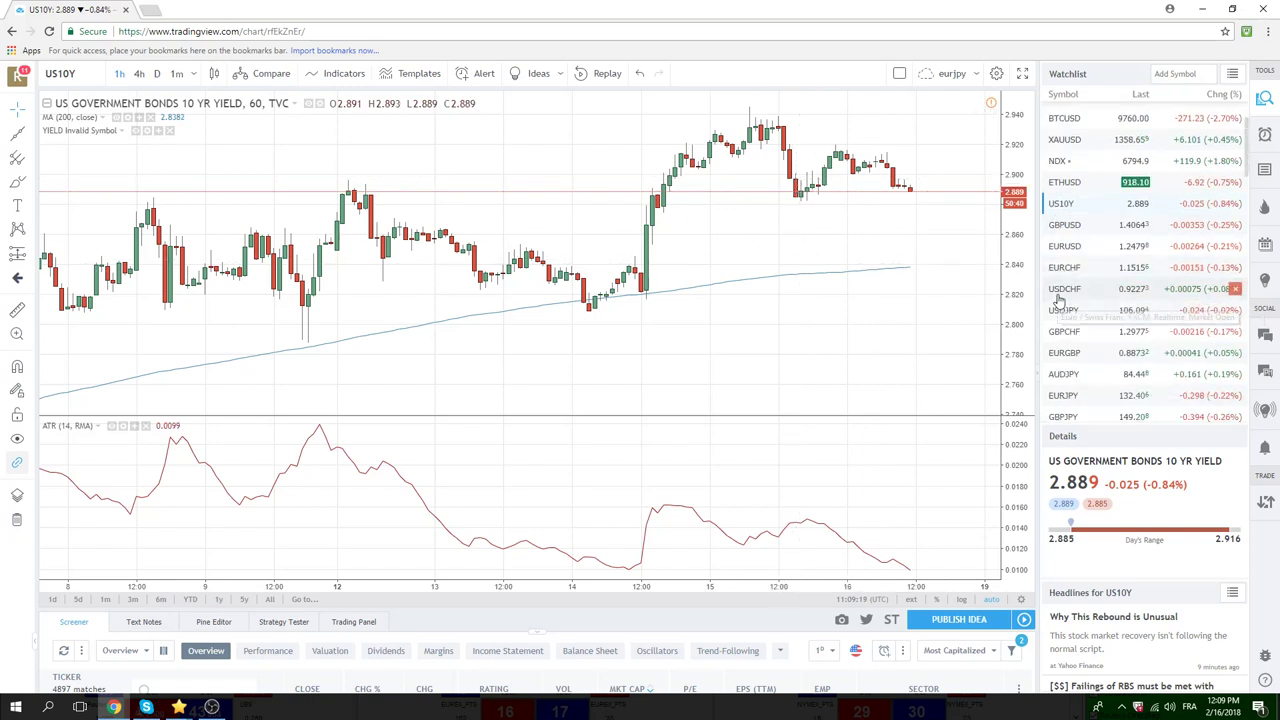
{"action": "scroll", "coordinate": [1065, 285], "scroll_direction": "down", "scroll_amount": 4}
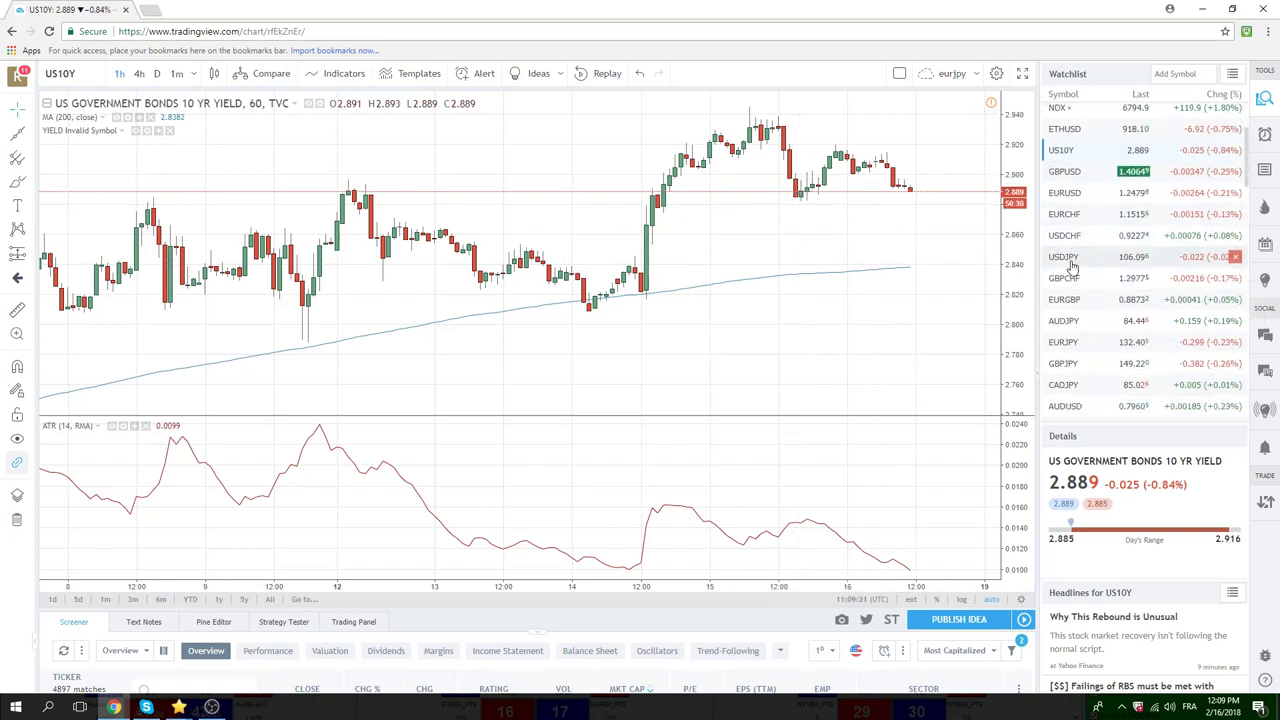
{"action": "scroll", "coordinate": [1072, 267], "scroll_direction": "down", "scroll_amount": 2}
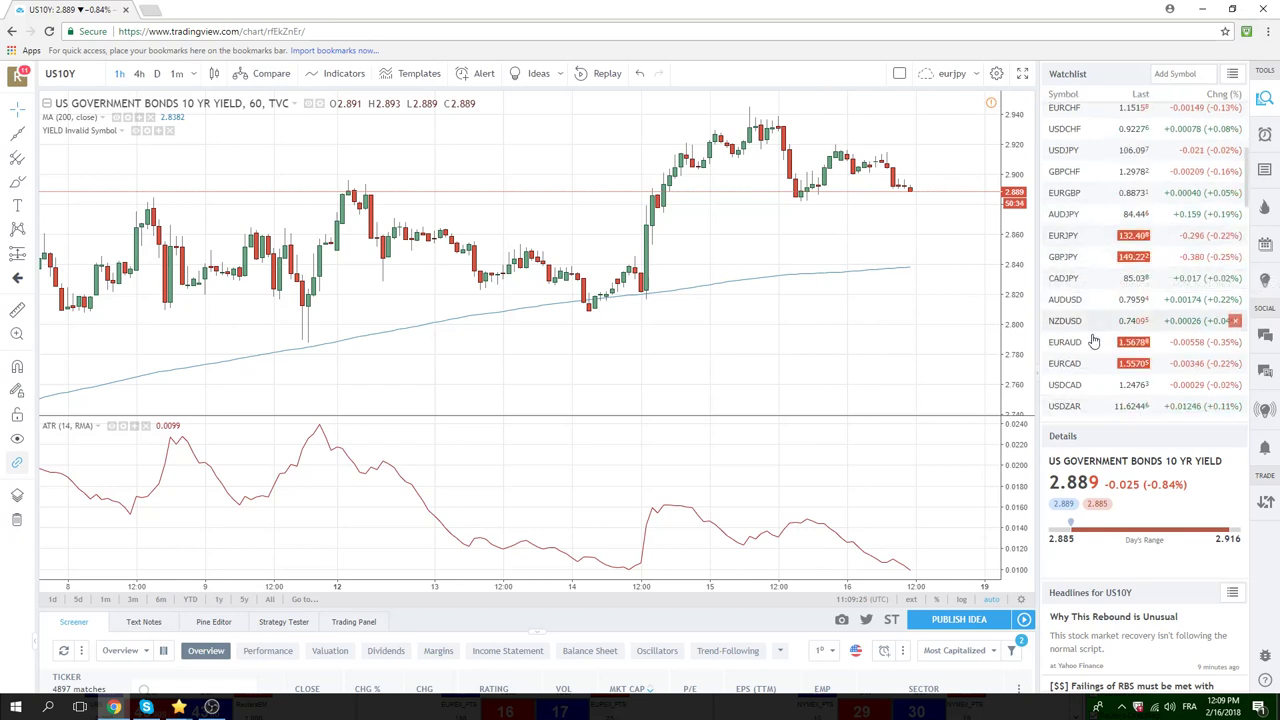
{"action": "scroll", "coordinate": [1088, 330], "scroll_direction": "up", "scroll_amount": 3}
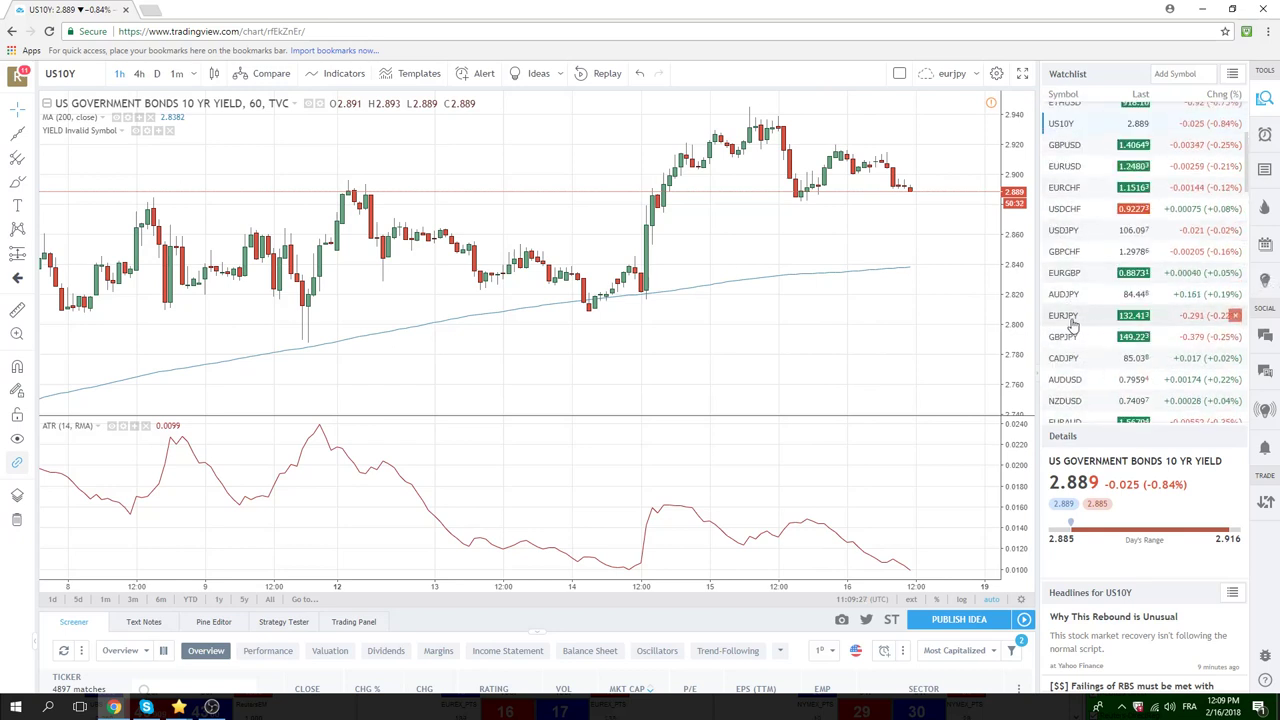
{"action": "left_click", "coordinate": [1094, 320]}
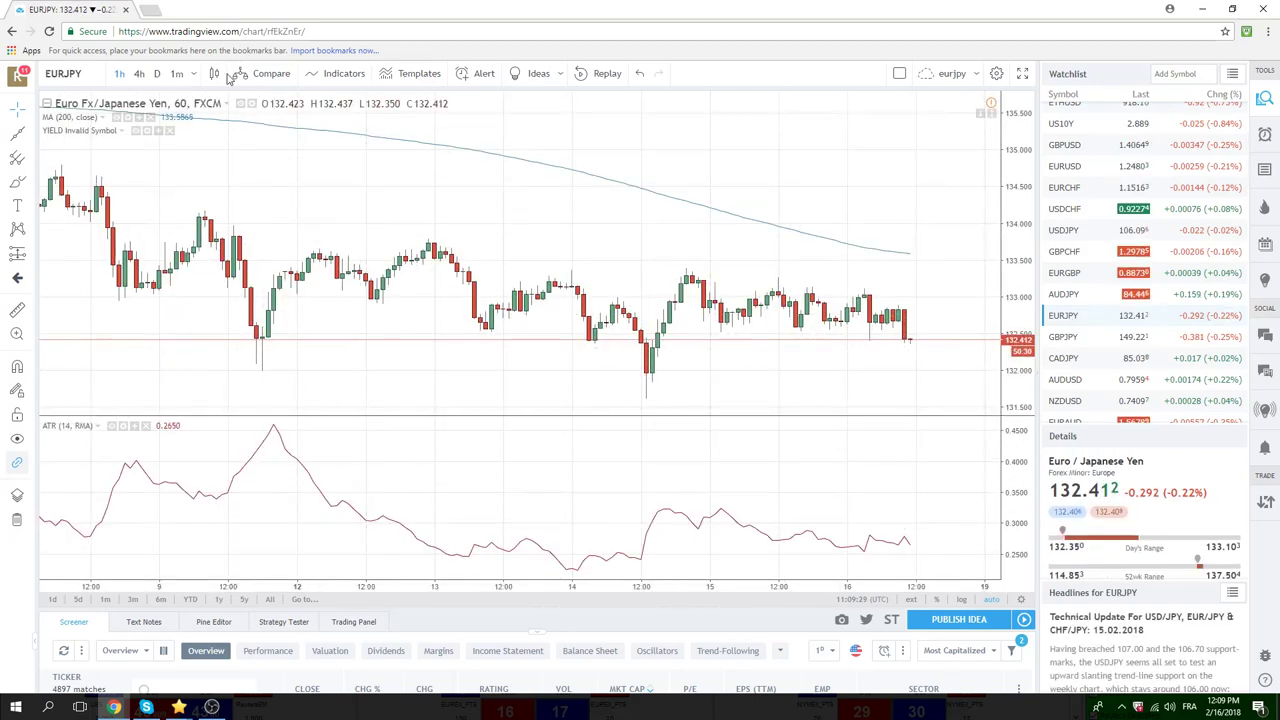
View EURJPY on 4h then daily candles, then load the daily AUDJPY chart
{"action": "left_click", "coordinate": [141, 76]}
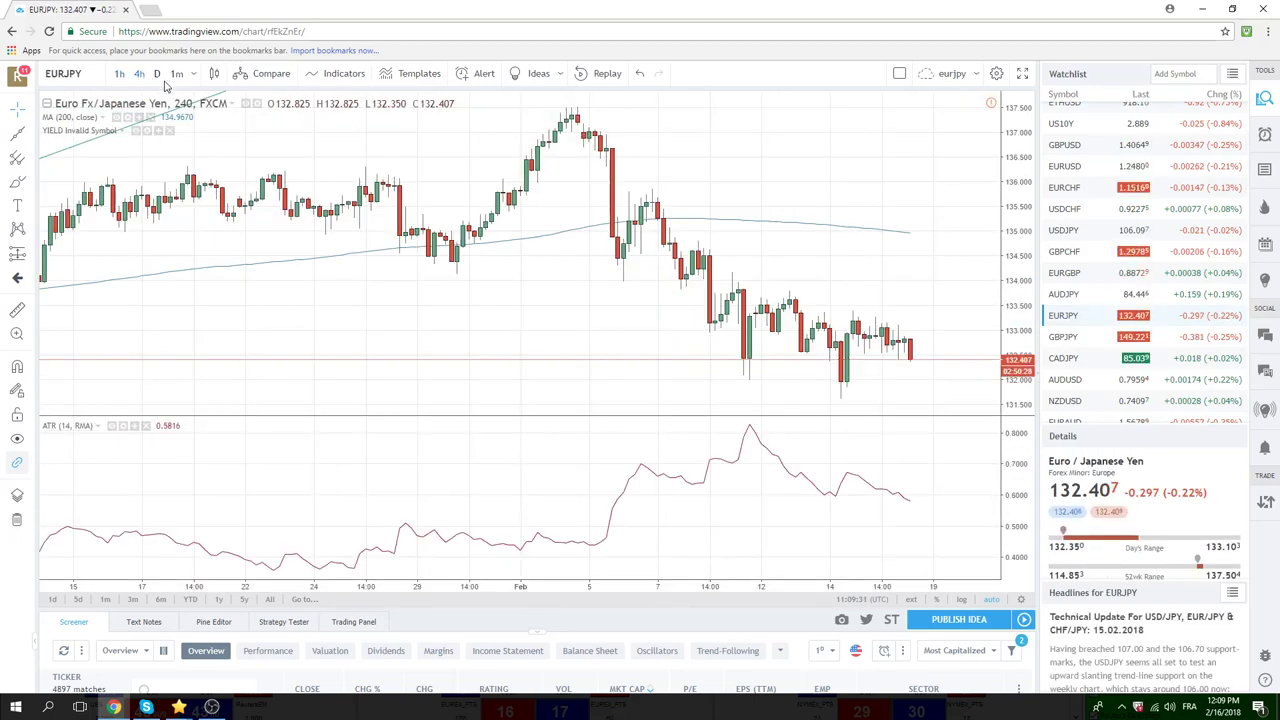
{"action": "left_click", "coordinate": [157, 74]}
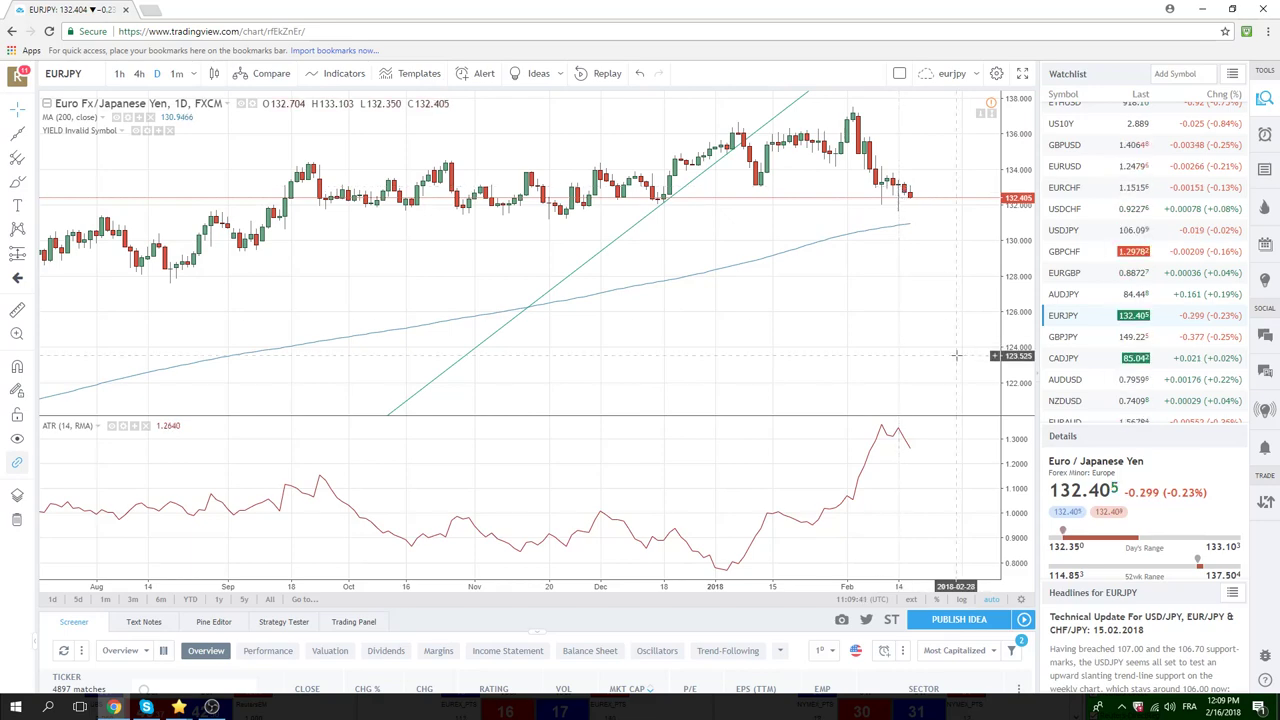
{"action": "left_click", "coordinate": [1066, 297]}
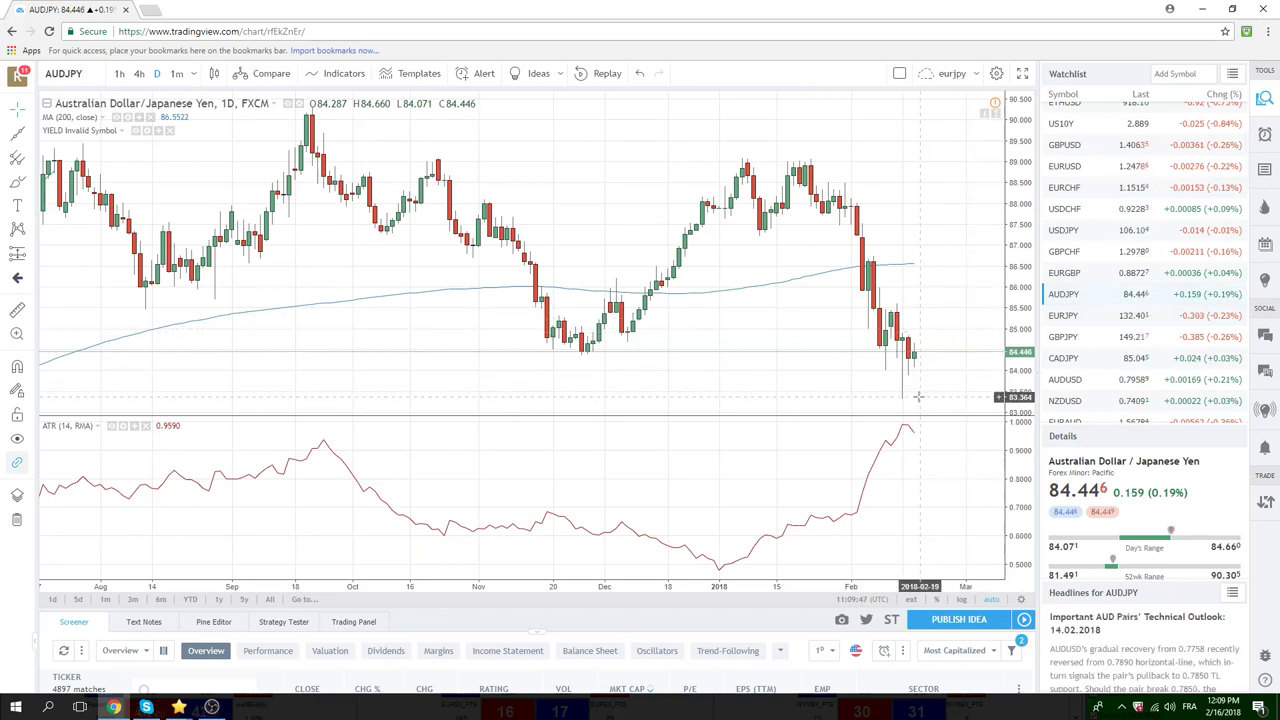
Load the daily GBPJPY chart and scroll through the watchlist
{"action": "left_click", "coordinate": [1080, 337]}
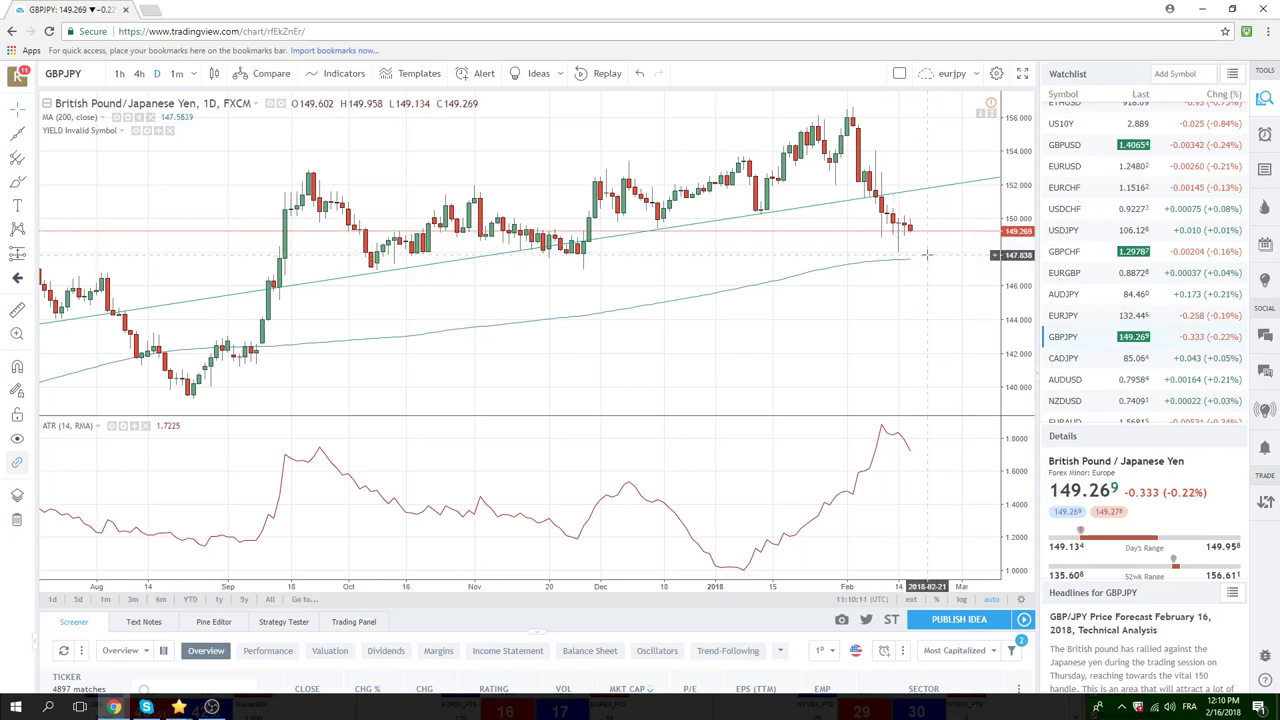
{"action": "scroll", "coordinate": [1075, 280], "scroll_direction": "down", "scroll_amount": 1}
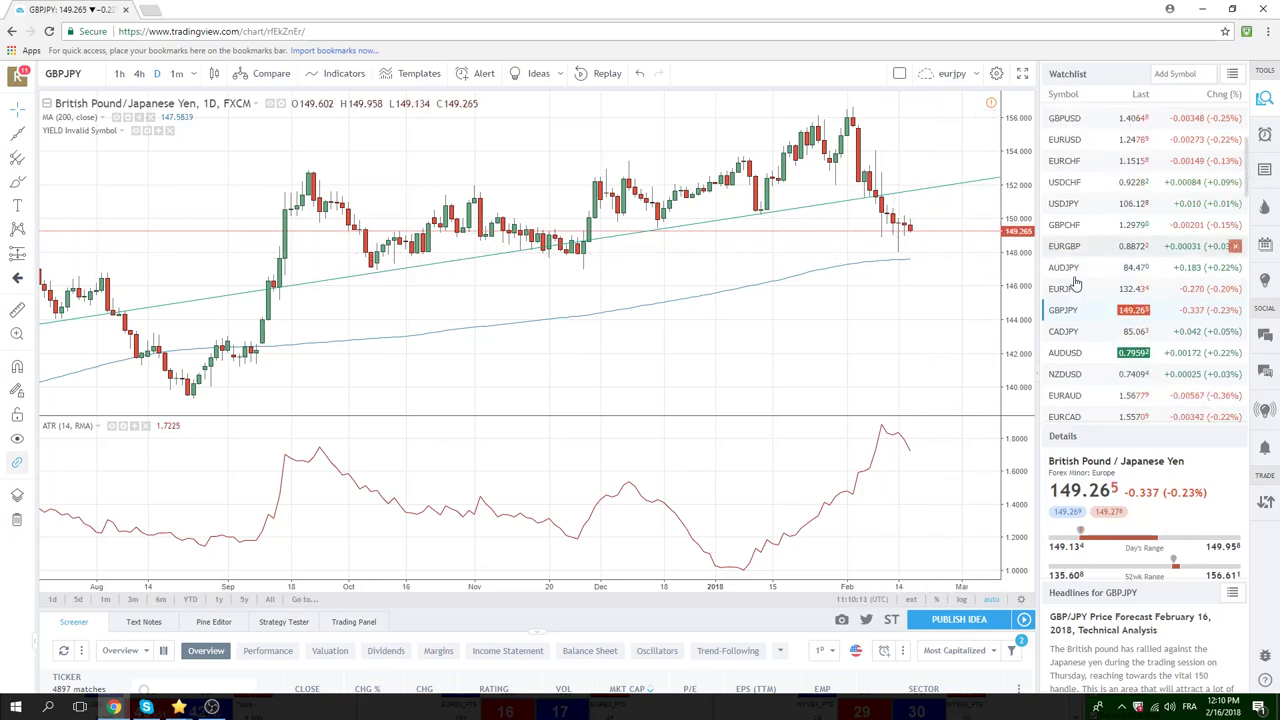
{"action": "scroll", "coordinate": [1080, 282], "scroll_direction": "down", "scroll_amount": 2}
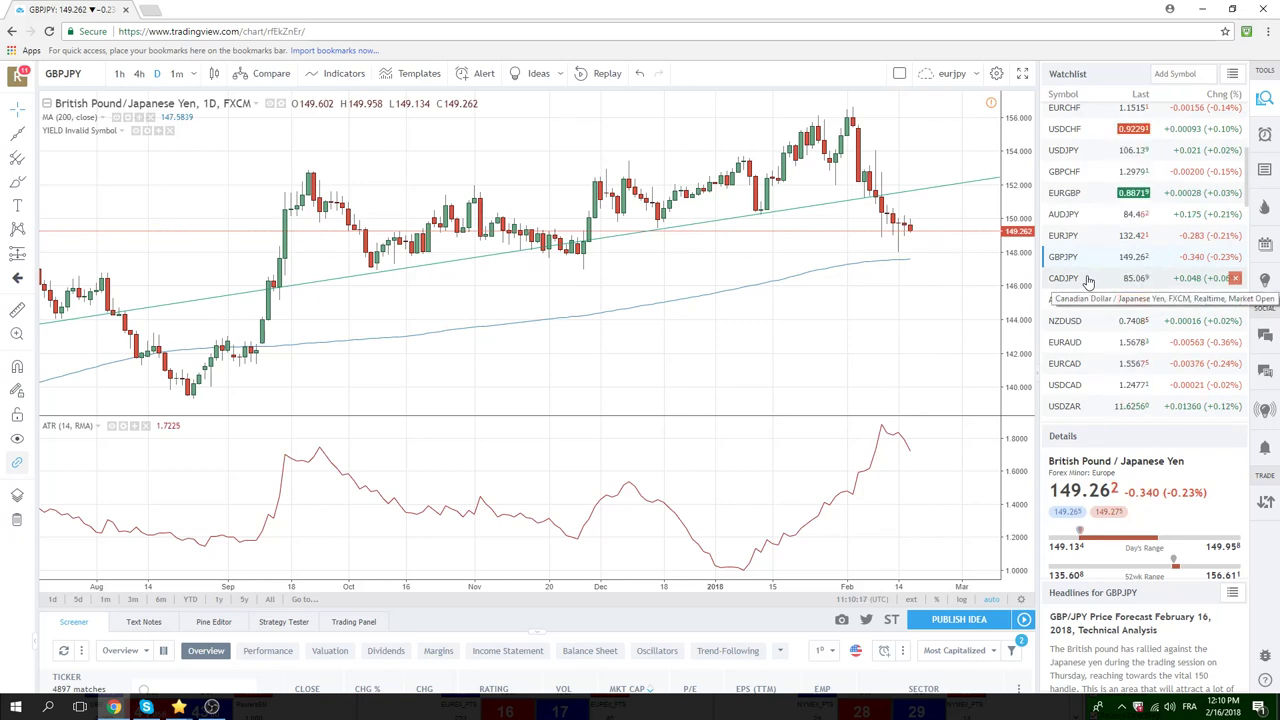
{"action": "scroll", "coordinate": [1095, 333], "scroll_direction": "up", "scroll_amount": 4}
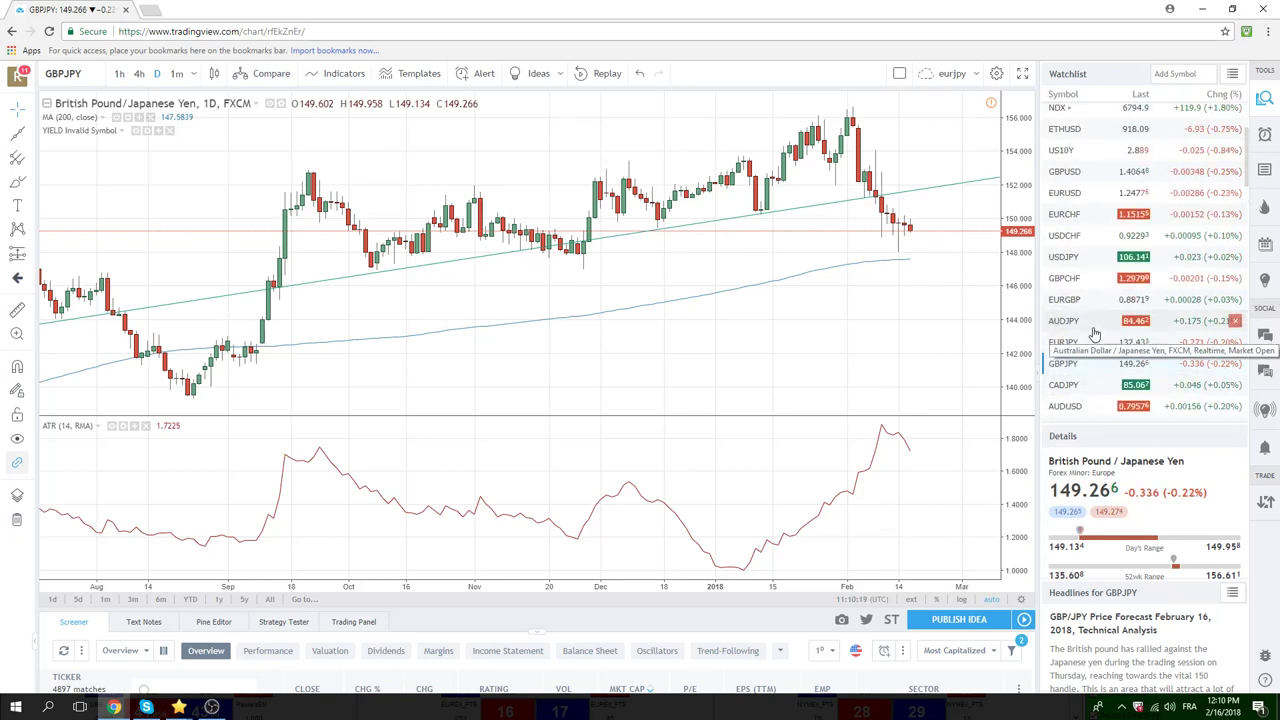